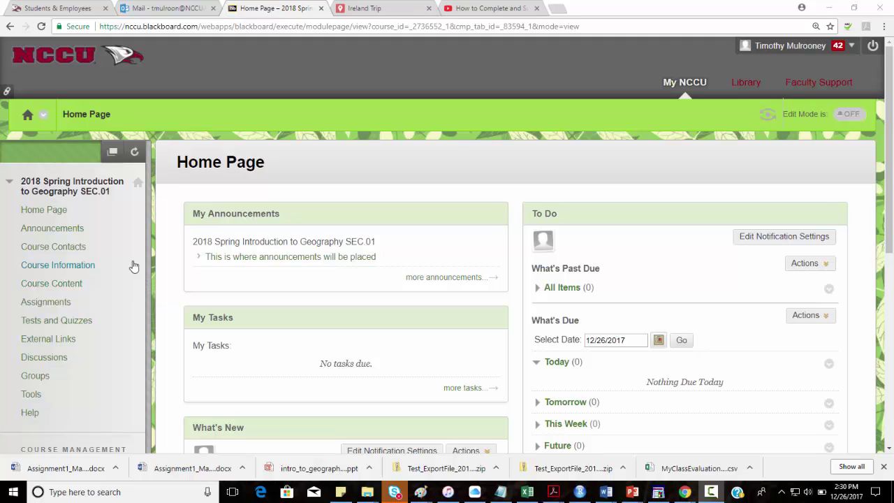
# - Open the attached Midterm Exam Review file from the course's Tests and Quizzes section
pyautogui.click(77, 323)
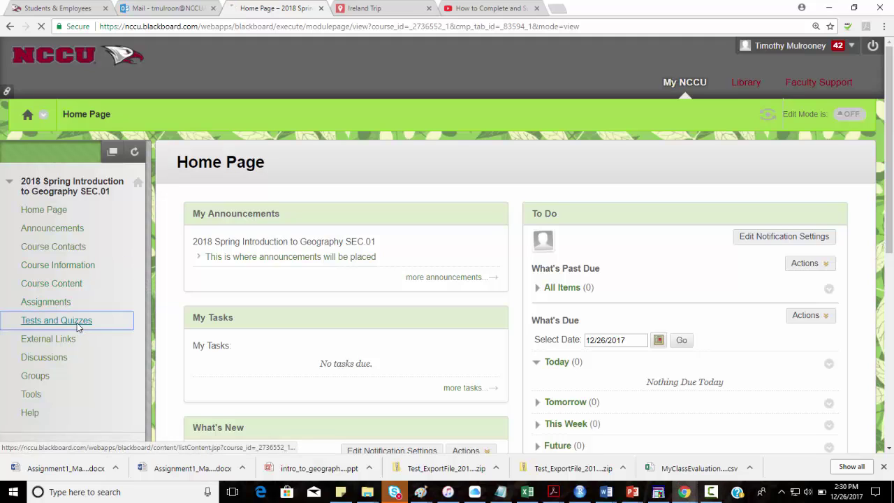
pyautogui.scroll(-1, 676, 289)
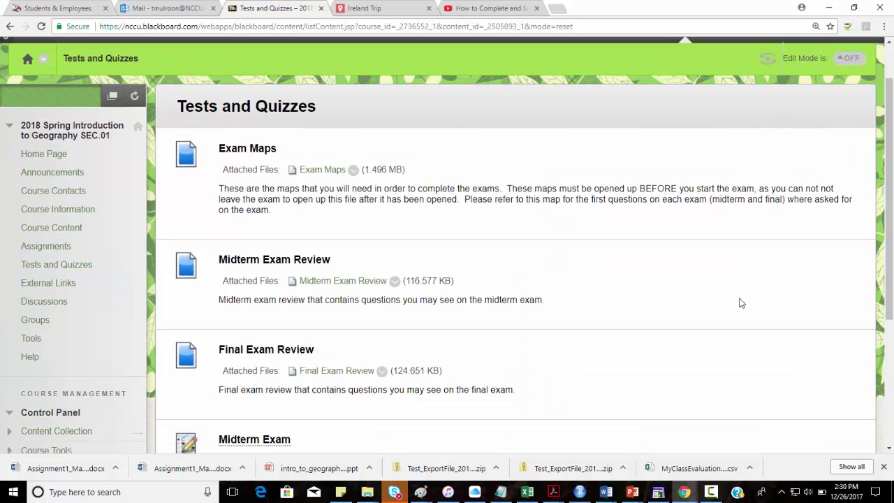
pyautogui.moveTo(890, 239); pyautogui.dragTo(891, 316)
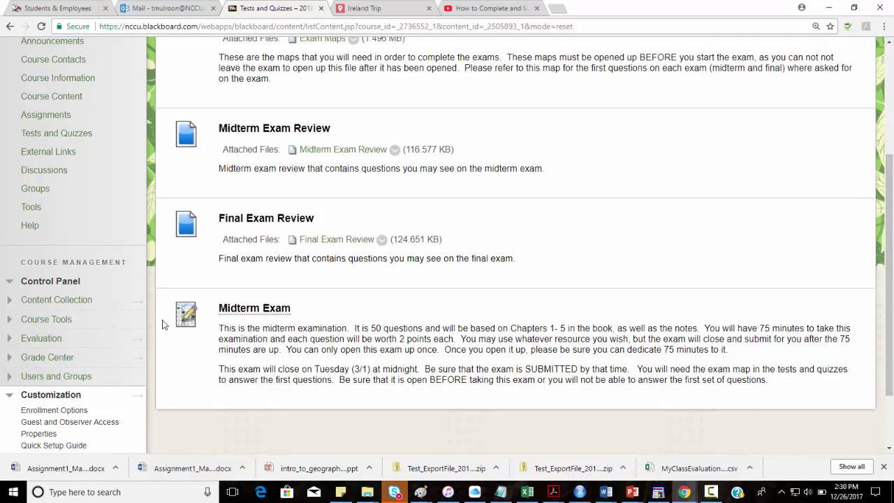
pyautogui.scroll(2, 314, 307)
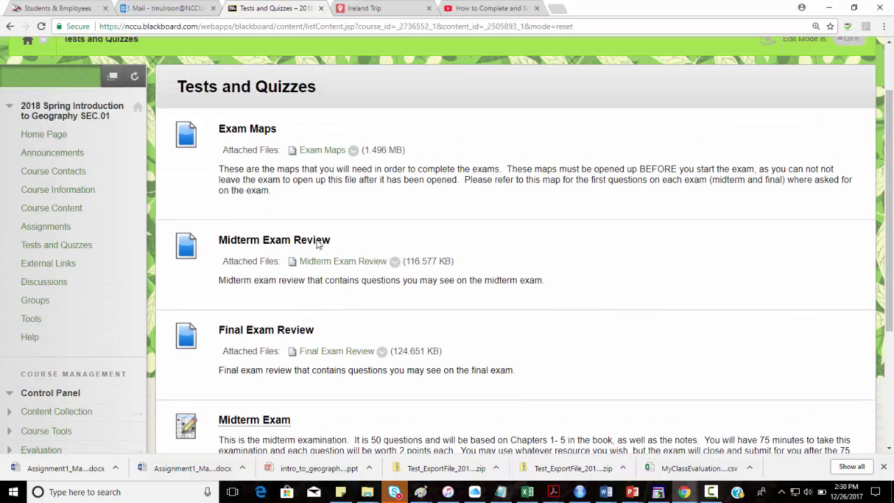
pyautogui.click(328, 261)
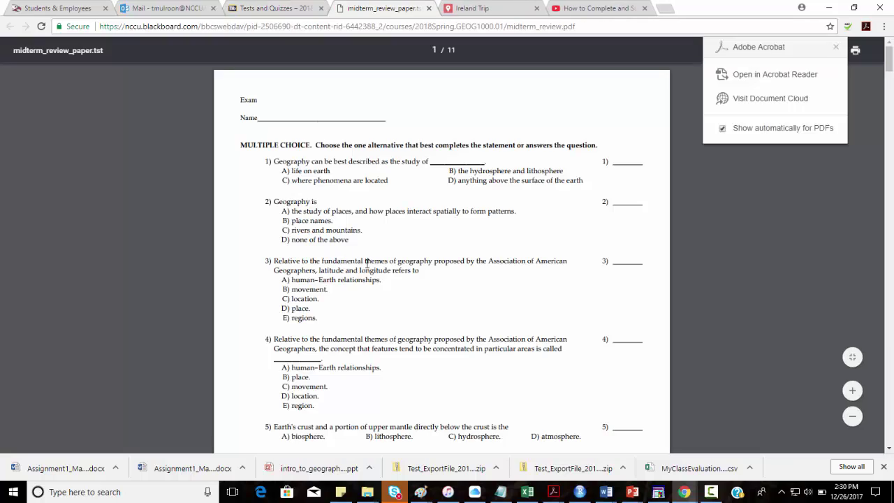
# - Enlarge the midterm review document and look through its multiple-choice questions
pyautogui.moveTo(889, 67); pyautogui.dragTo(870, 89)
pyautogui.click(852, 392)
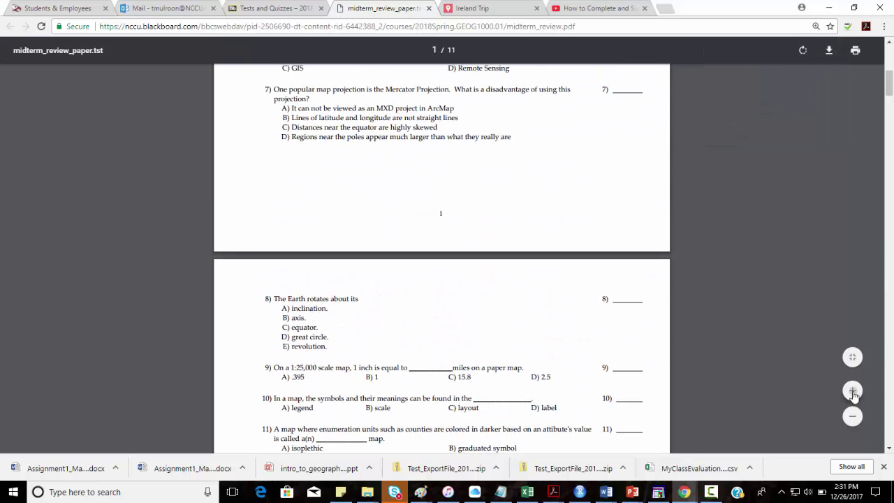
pyautogui.click(852, 392)
pyautogui.moveTo(891, 101); pyautogui.dragTo(888, 56)
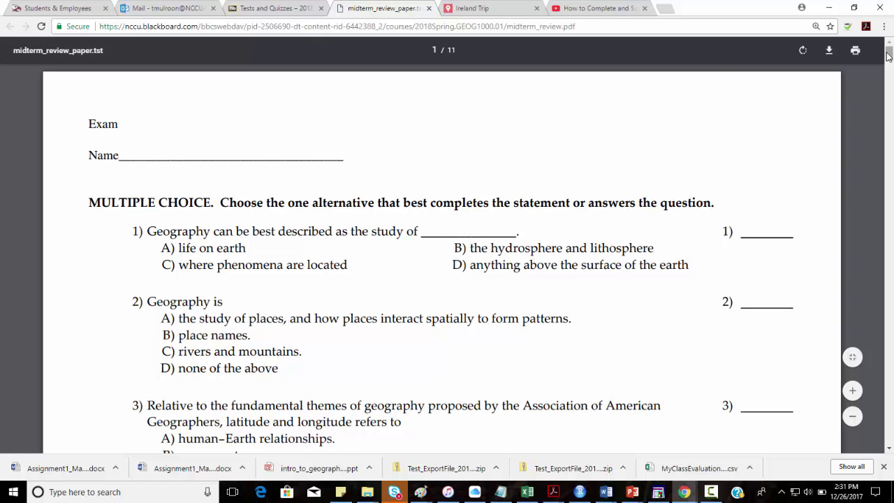
pyautogui.moveTo(889, 56); pyautogui.dragTo(880, 98)
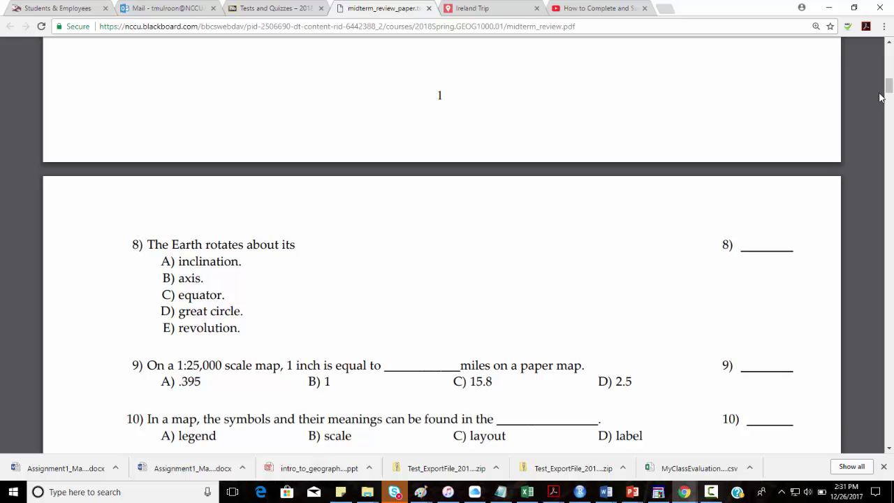
pyautogui.moveTo(888, 84); pyautogui.dragTo(878, 39)
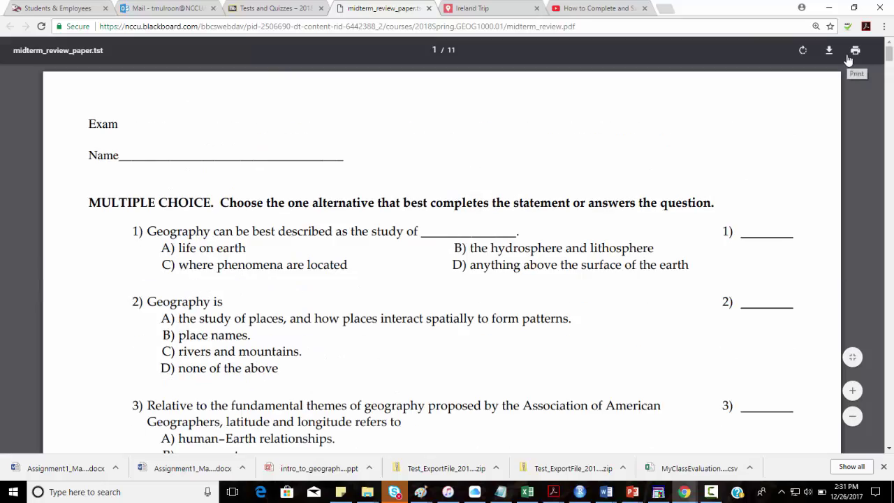
pyautogui.moveTo(889, 60); pyautogui.dragTo(888, 168)
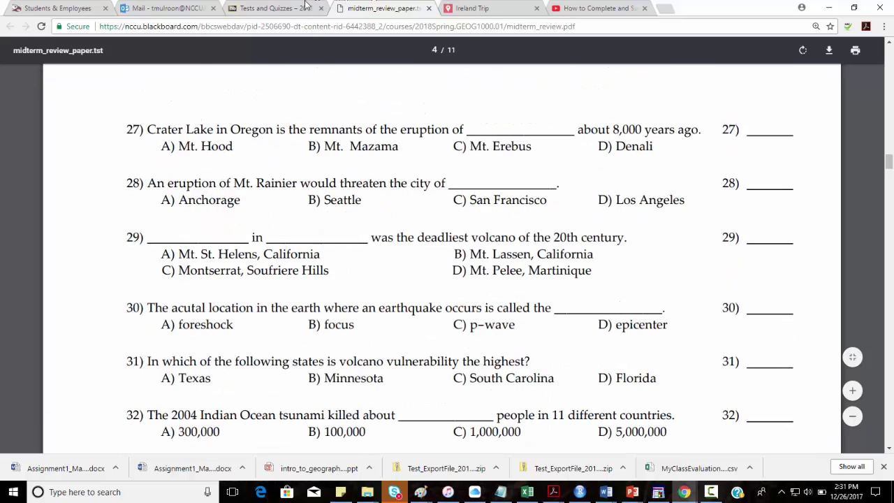
# - Return to the Tests and Quizzes page and read the Midterm Exam description and its conditions
pyautogui.click(249, 7)
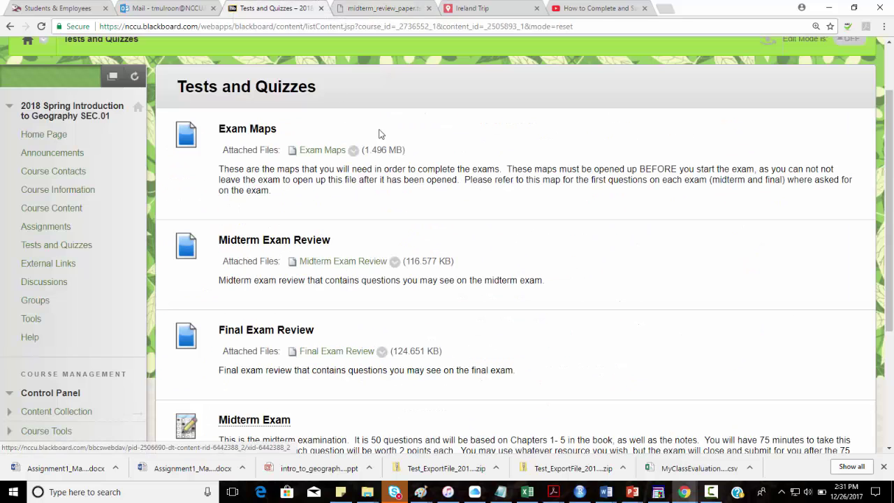
pyautogui.scroll(-2, 595, 258)
pyautogui.scroll(1, 595, 258)
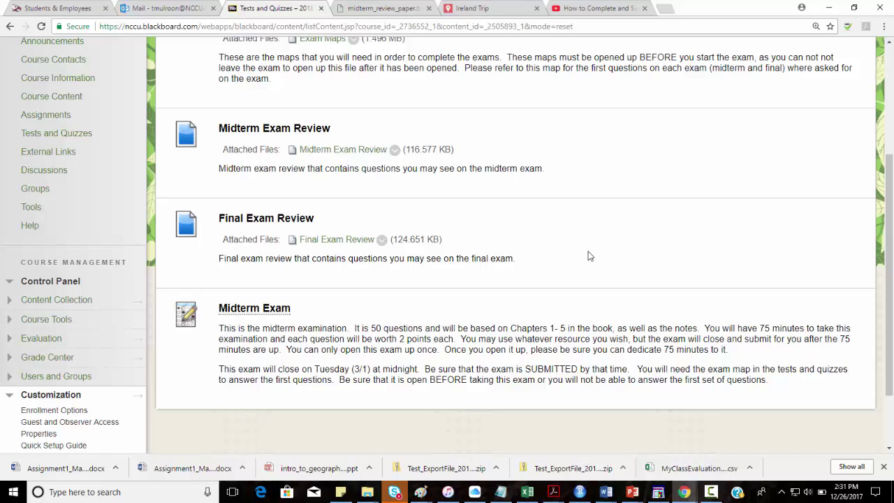
pyautogui.scroll(1, 590, 261)
pyautogui.scroll(-1, 590, 260)
pyautogui.middleClick(593, 263)
pyautogui.scroll(-1, 593, 262)
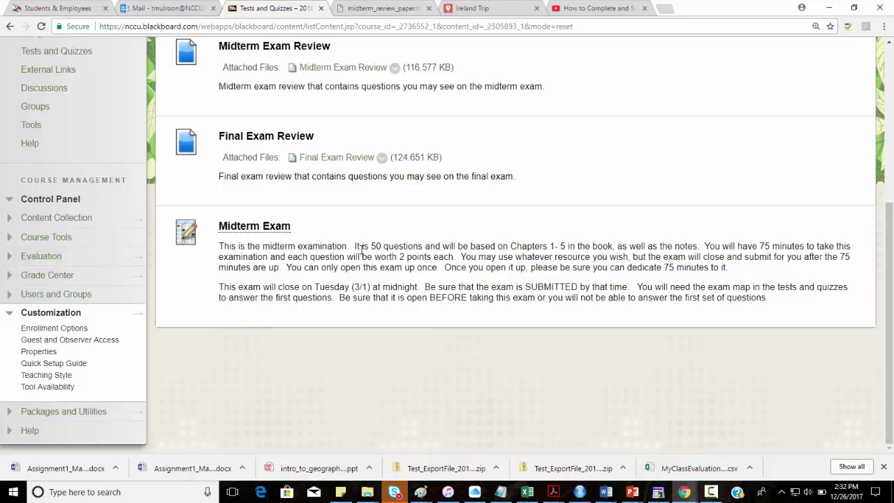
pyautogui.scroll(1, 362, 248)
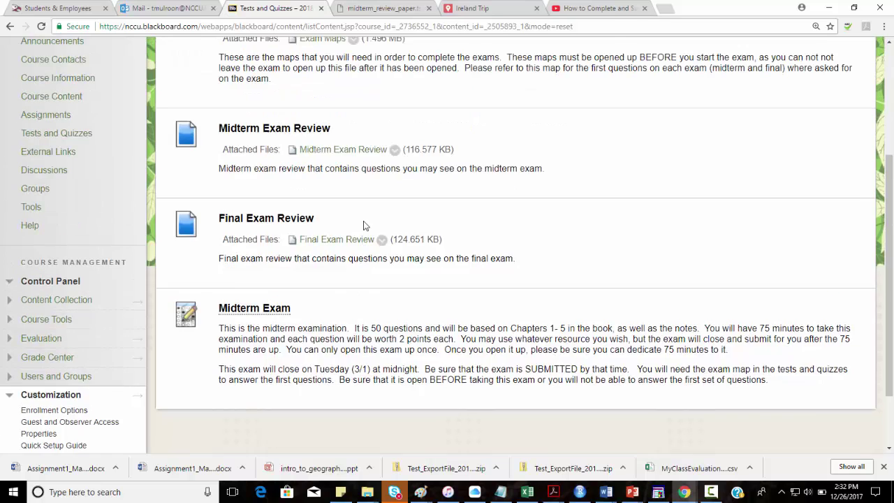
pyautogui.scroll(-1, 489, 293)
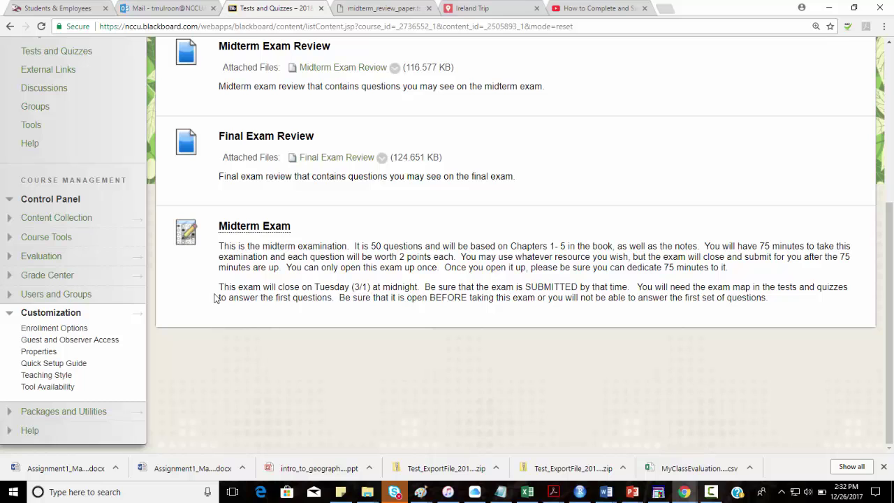
# - Open the attached Exam Maps file and examine the lettered countries on its world and inset maps
pyautogui.scroll(2, 440, 293)
pyautogui.scroll(3, 383, 221)
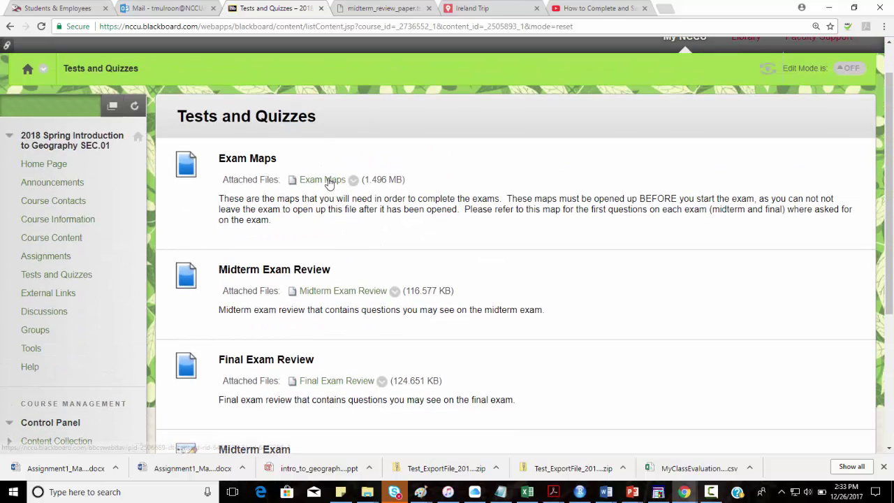
pyautogui.click(327, 179)
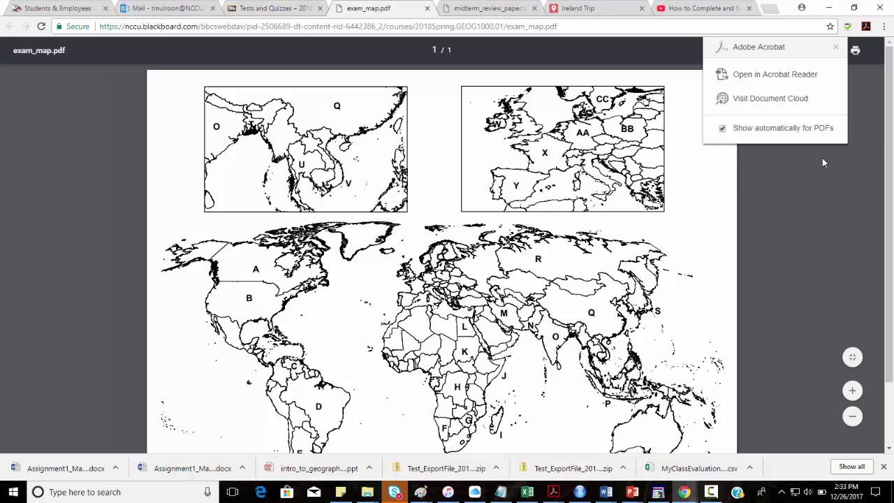
pyautogui.scroll(-2, 891, 183)
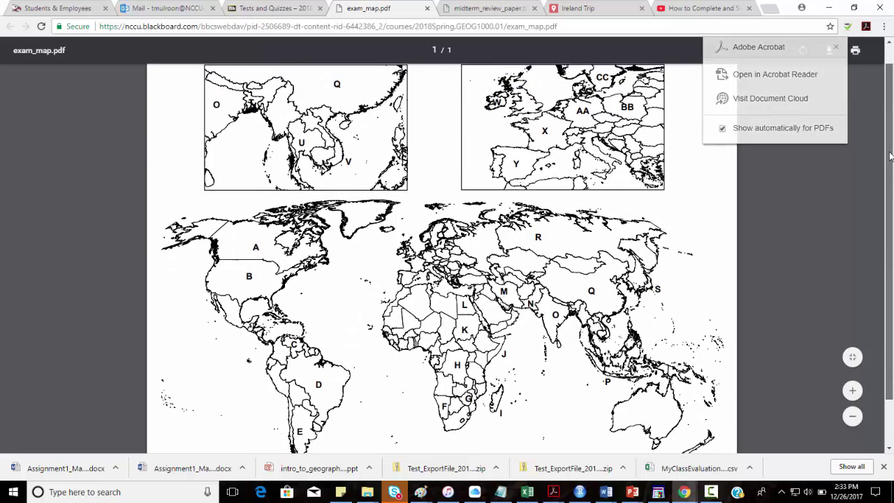
pyautogui.moveTo(890, 182); pyautogui.dragTo(889, 159)
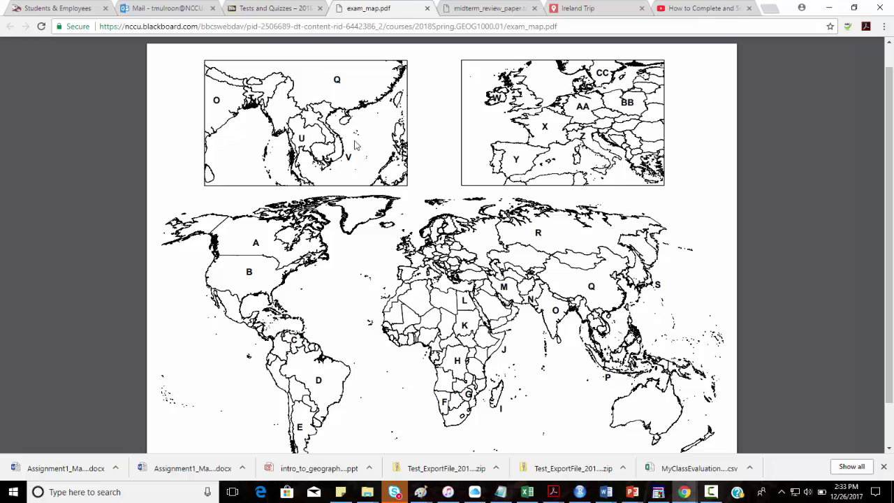
# - Launch the Midterm Exam from Tests and Quizzes, read its instructions and continue into the test
pyautogui.click(296, 8)
pyautogui.scroll(-5, 307, 278)
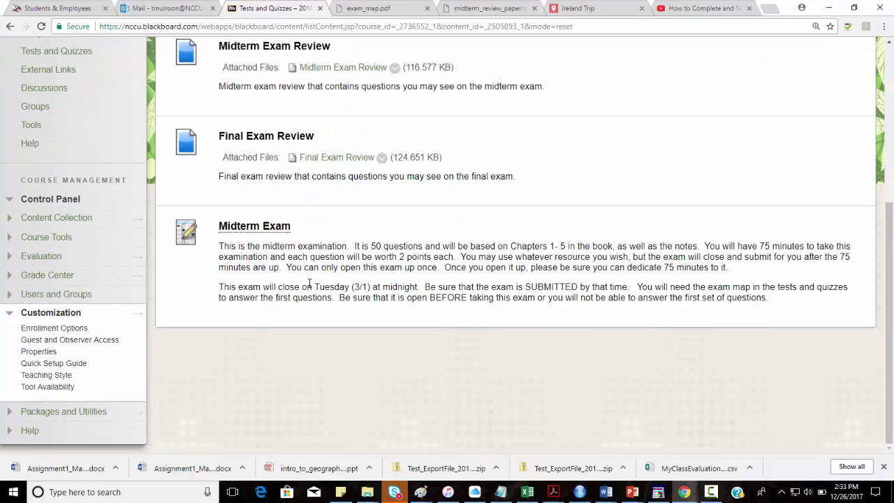
pyautogui.click(249, 229)
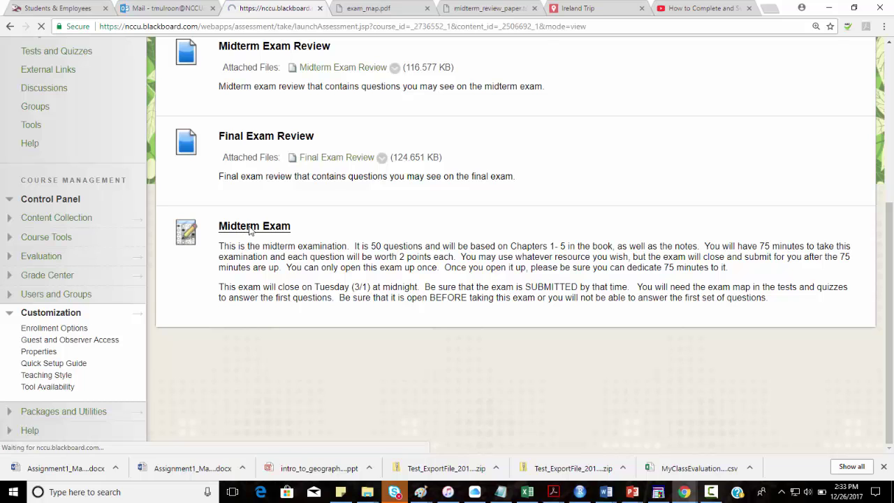
pyautogui.scroll(-3, 517, 245)
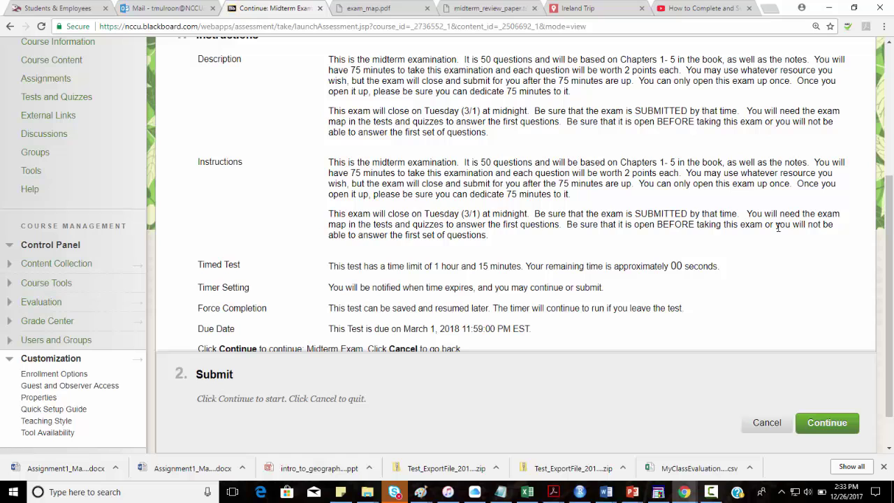
pyautogui.scroll(1, 888, 190)
pyautogui.scroll(-1, 889, 190)
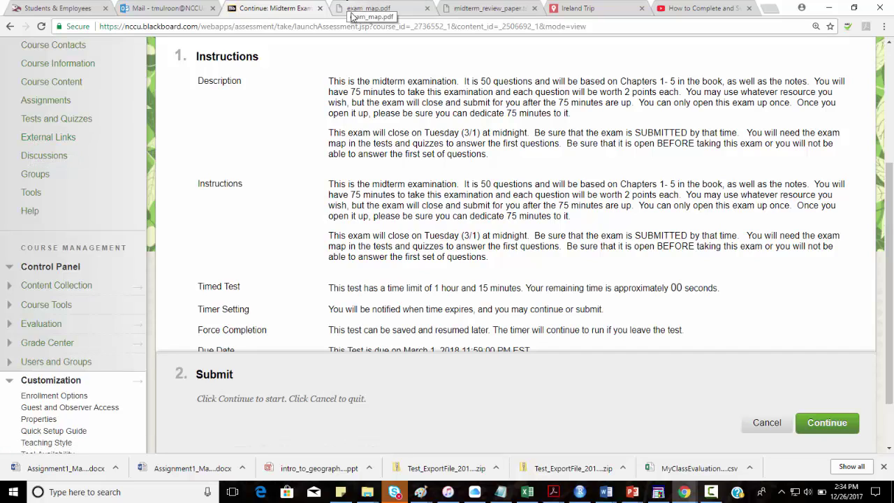
pyautogui.click(838, 423)
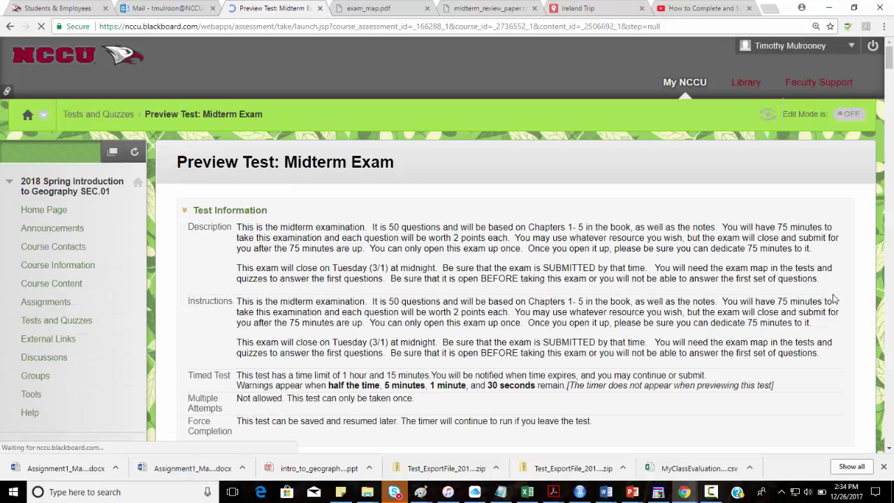
# - Check the exam map for Question 1, change its answer to Country O and save that answer
pyautogui.moveTo(888, 66); pyautogui.dragTo(891, 89)
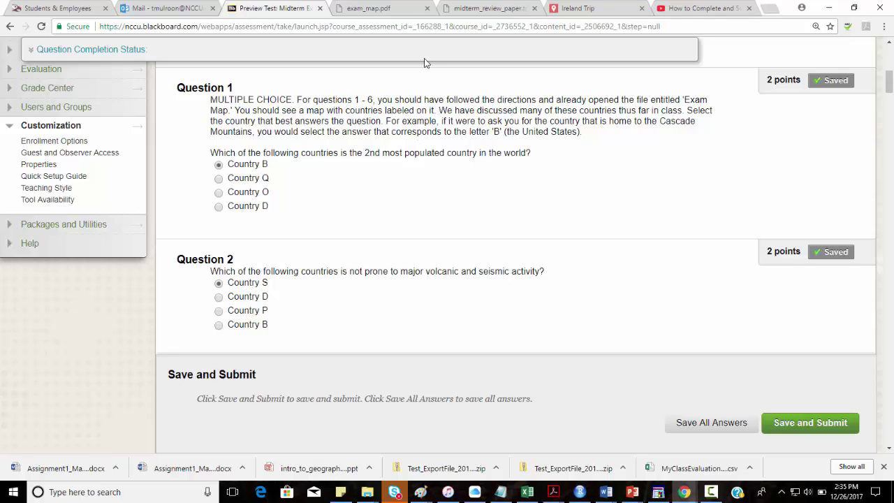
pyautogui.click(375, 8)
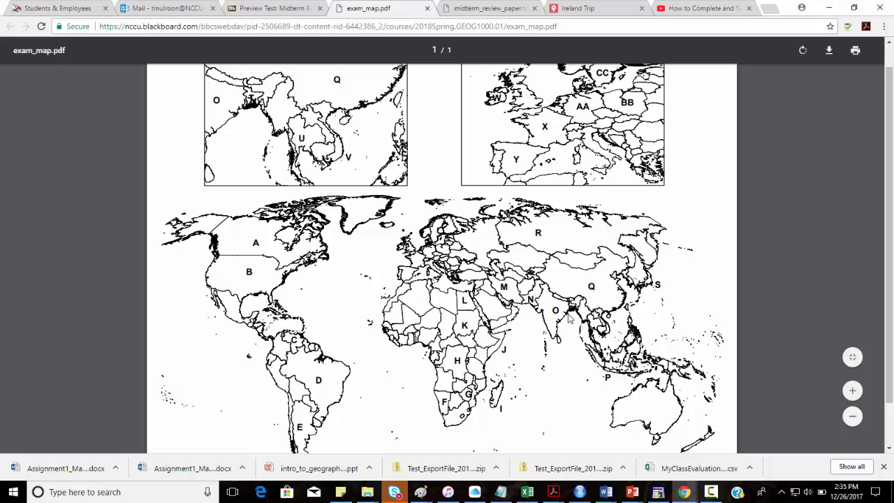
pyautogui.click(244, 9)
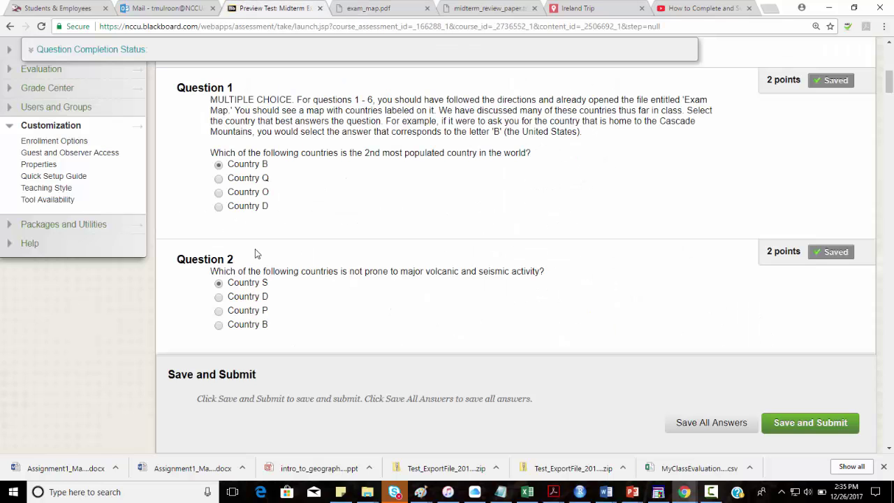
pyautogui.click(219, 192)
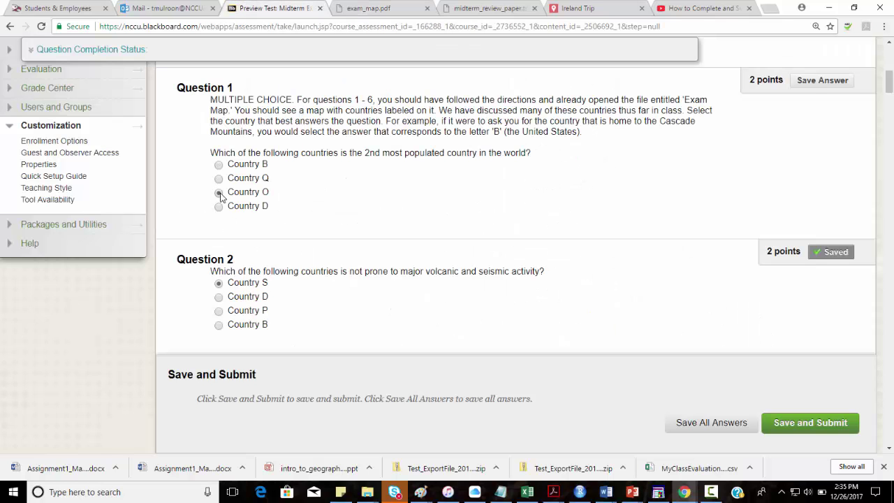
pyautogui.click(818, 81)
# - Review the test information and look through the exam questions down to Question 50 and the submission section
pyautogui.moveTo(890, 83); pyautogui.dragTo(890, 69)
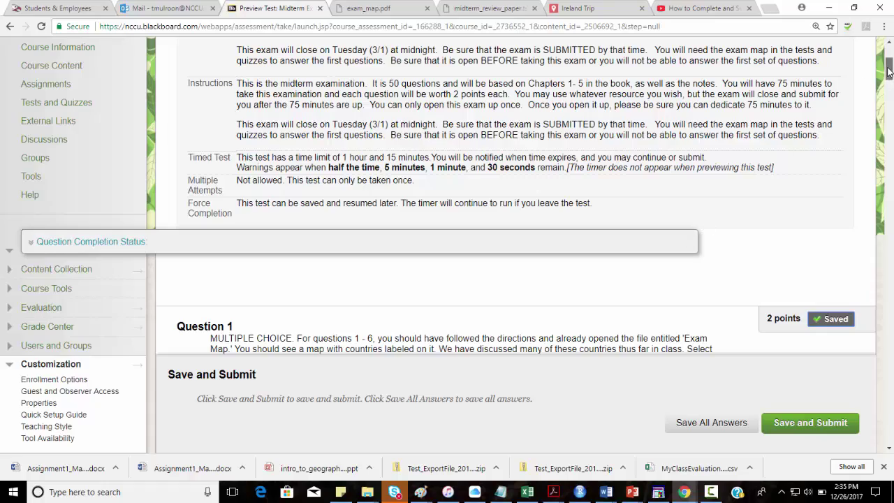
pyautogui.moveTo(890, 74); pyautogui.dragTo(868, 91)
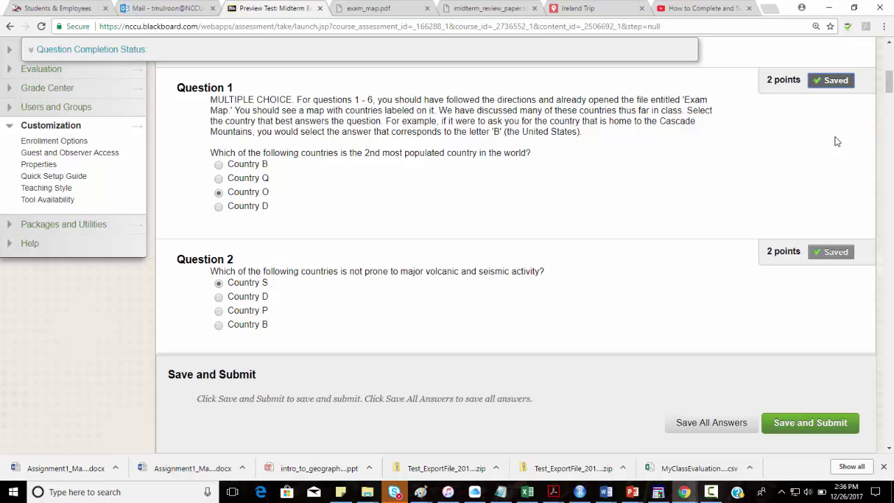
pyautogui.moveTo(888, 83); pyautogui.dragTo(872, 379)
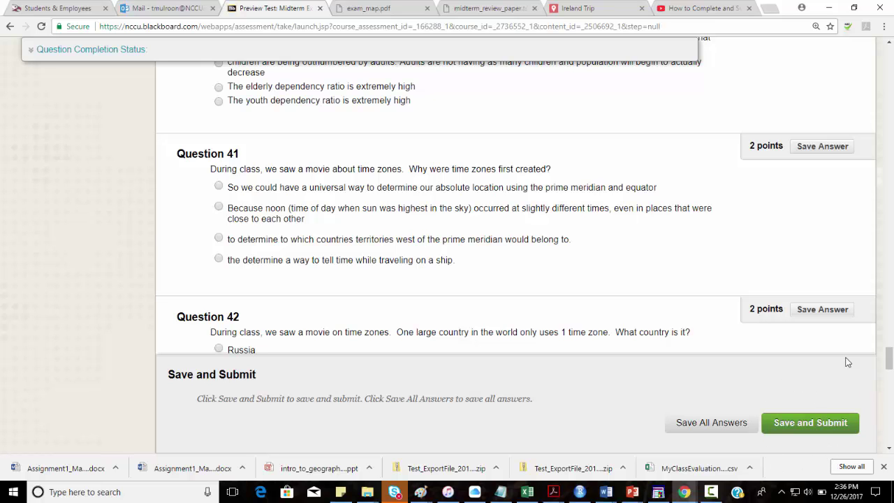
pyautogui.moveTo(889, 357); pyautogui.dragTo(890, 436)
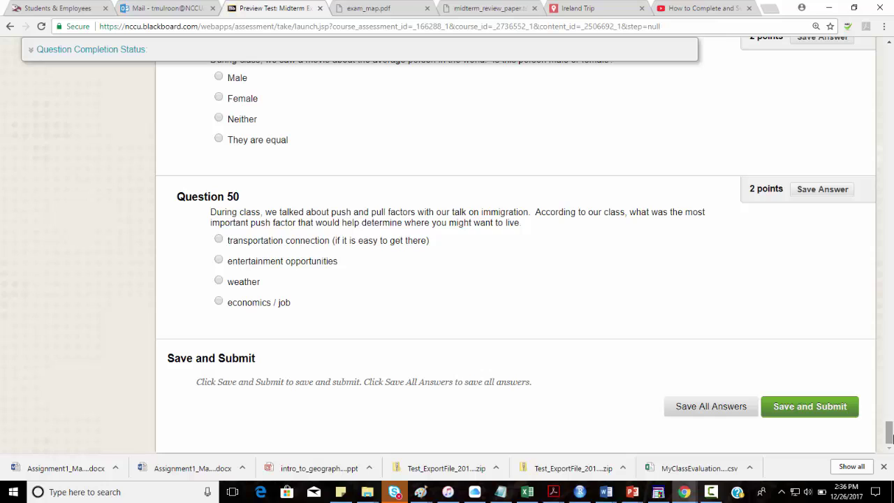
pyautogui.moveTo(891, 436); pyautogui.dragTo(870, 65)
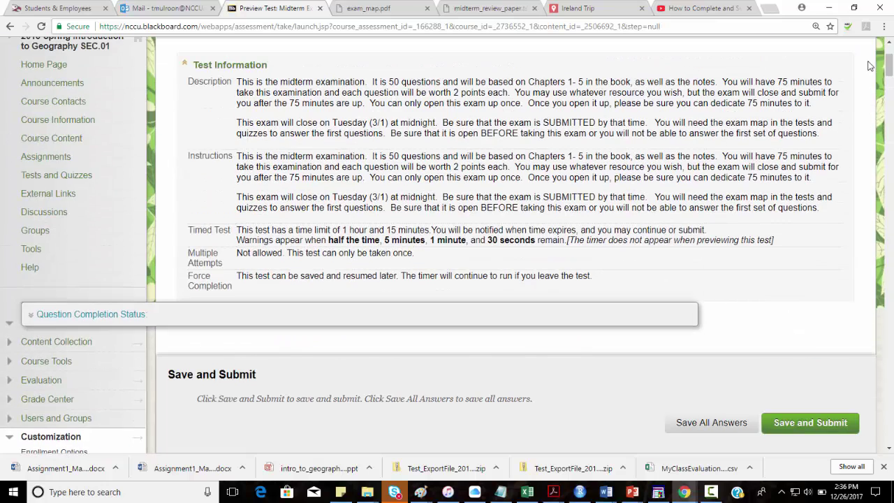
# - Leave the test for the Tests and Quizzes page, and recheck the exam map file and the Midterm Exam entry
pyautogui.click(52, 175)
pyautogui.click(497, 88)
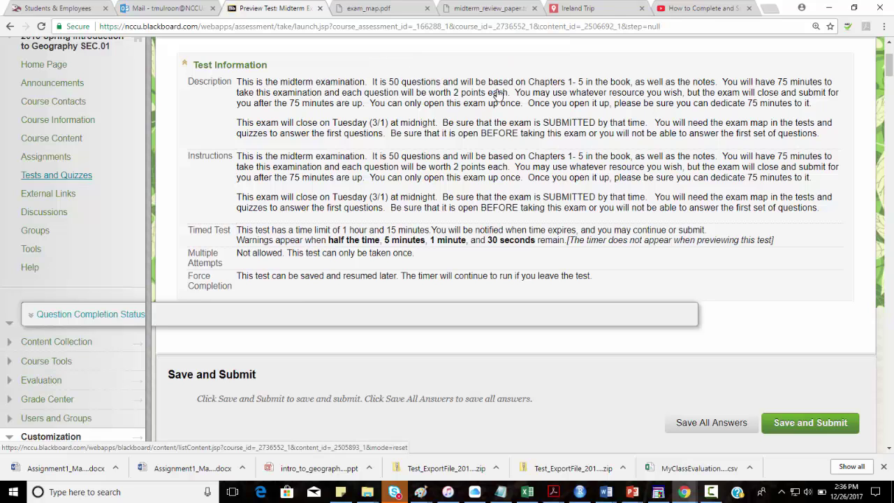
pyautogui.scroll(-3, 626, 181)
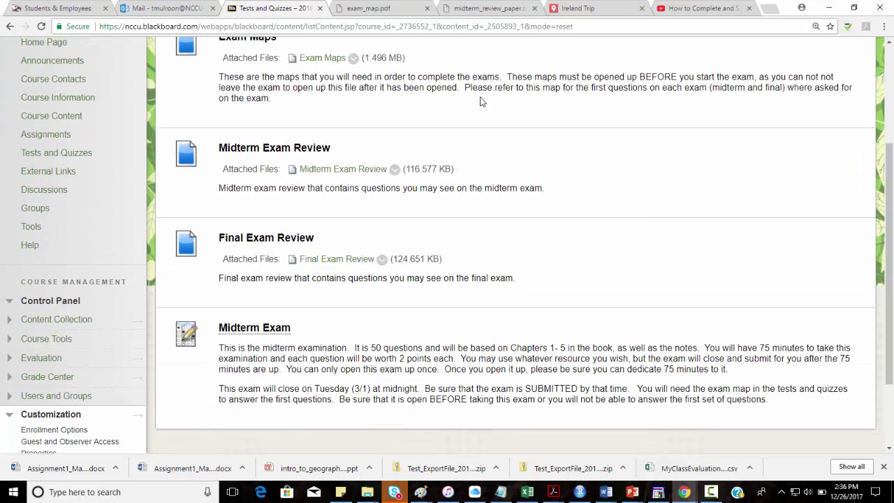
pyautogui.click(370, 7)
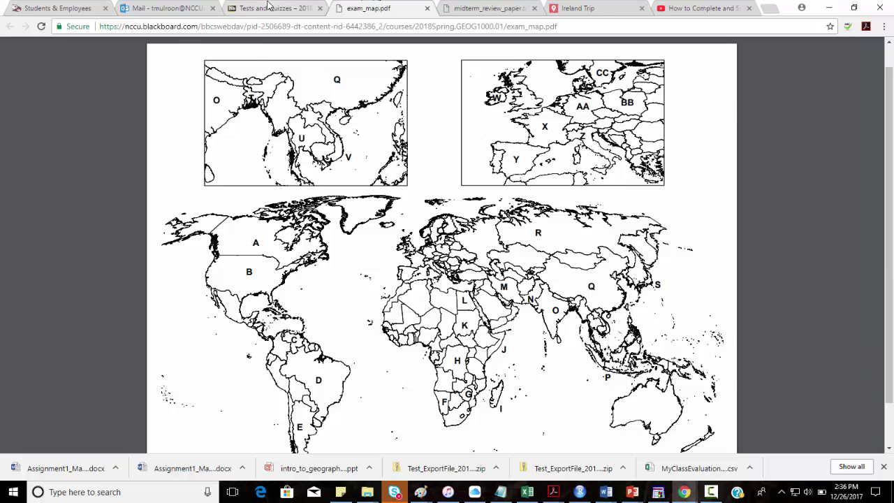
pyautogui.click(271, 6)
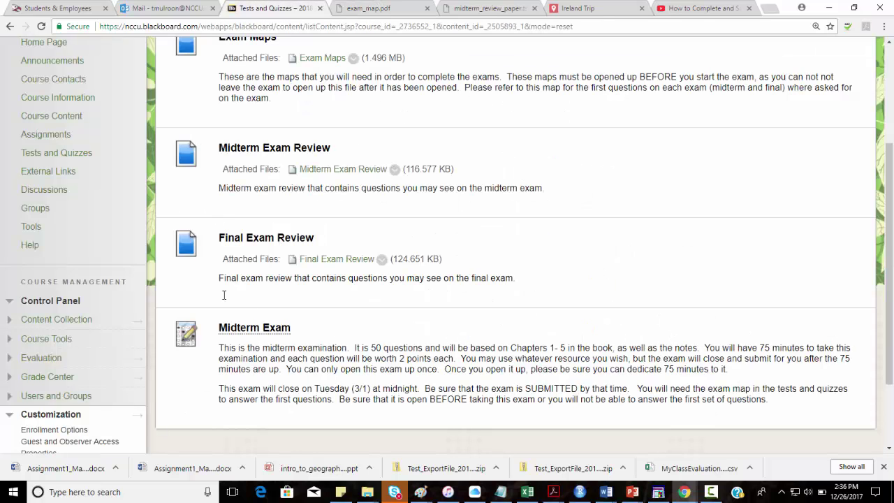
pyautogui.scroll(-2, 891, 190)
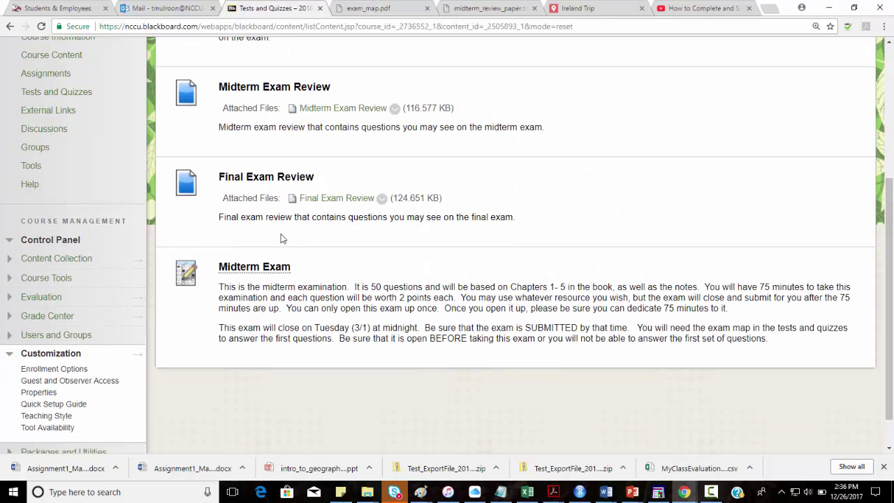